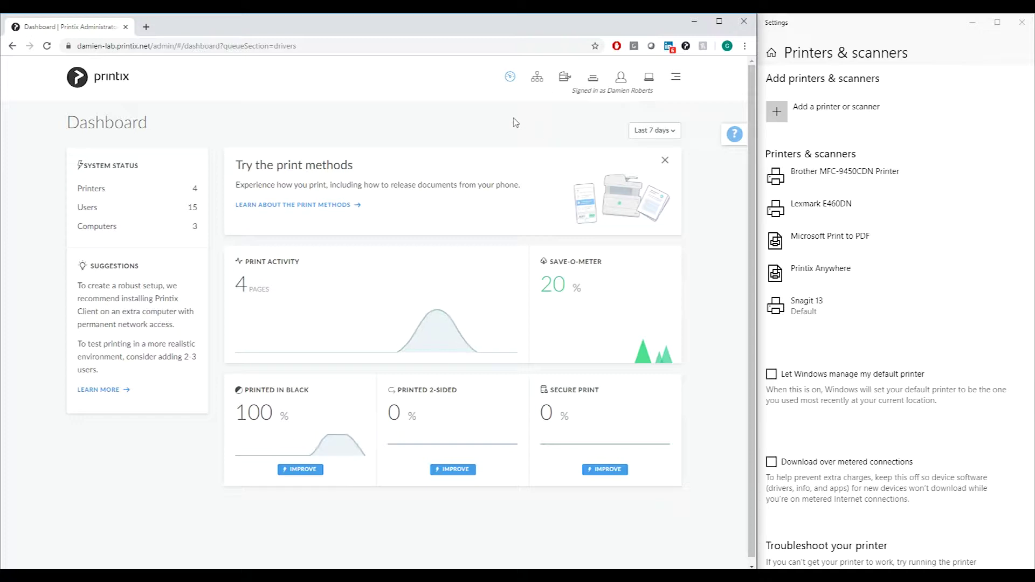
# Look over the printers, toggling the Lexmark E460DN queue list, then switch to the Print queues list.
pyautogui.click(565, 78)
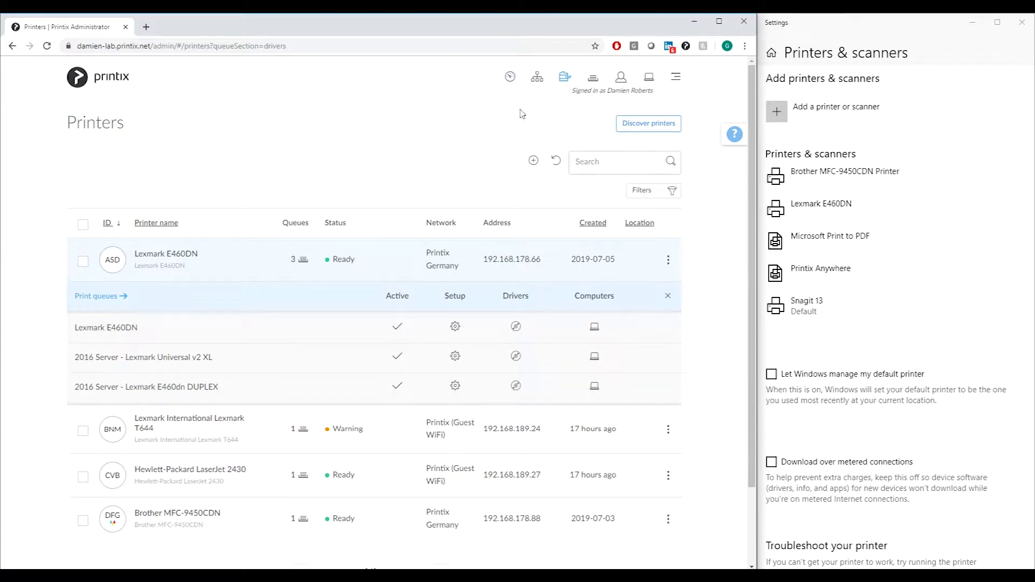
pyautogui.click(300, 262)
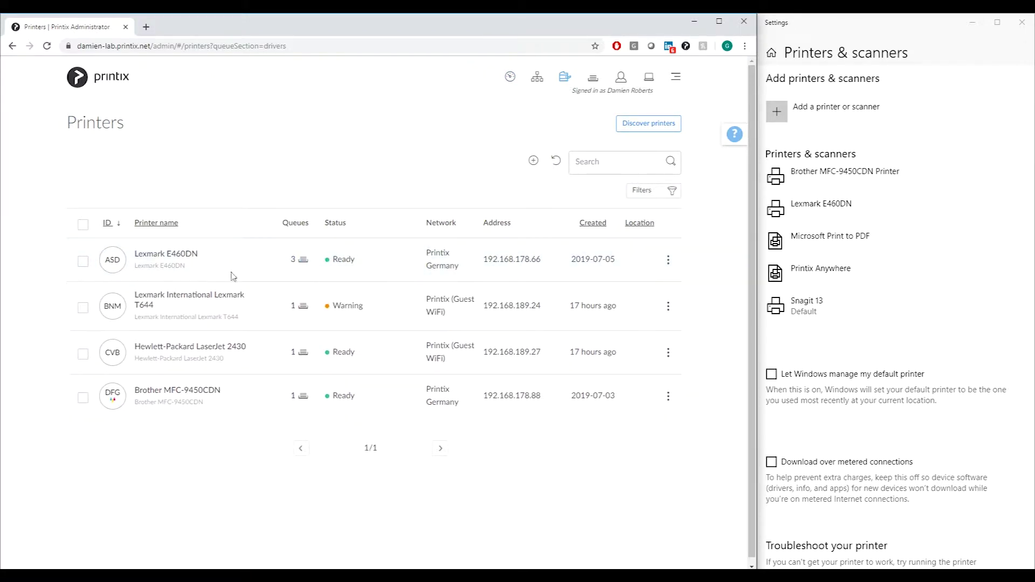
pyautogui.click(303, 261)
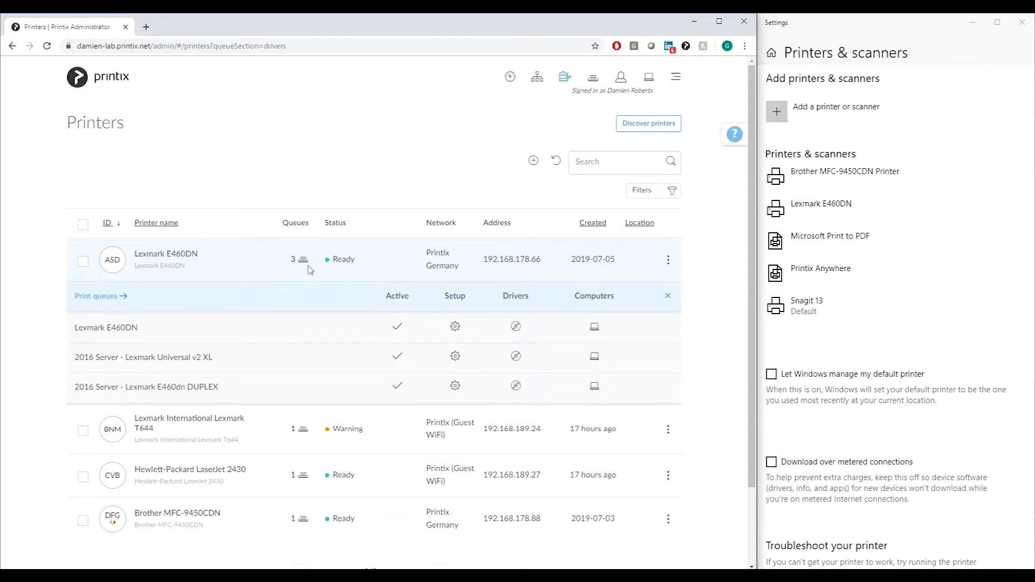
pyautogui.click(592, 82)
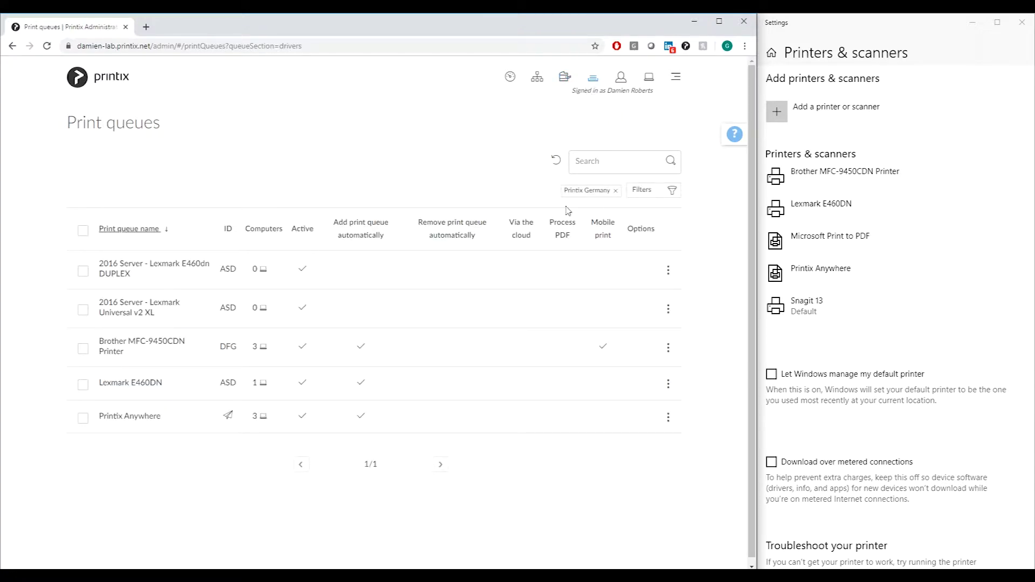
# Remove the Printix Germany chip and reapply it through the Network filter.
pyautogui.click(615, 190)
pyautogui.click(641, 191)
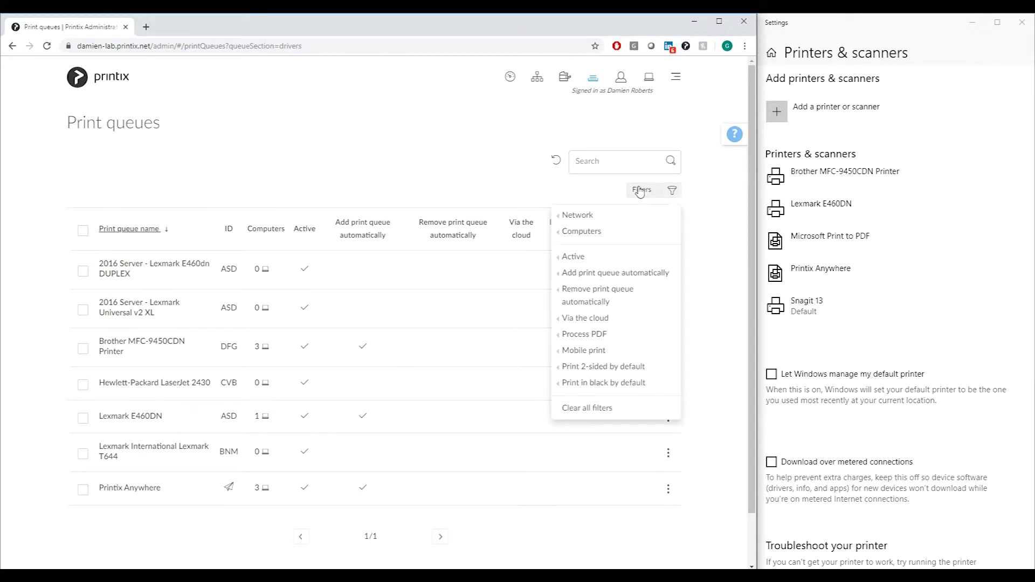
pyautogui.click(557, 220)
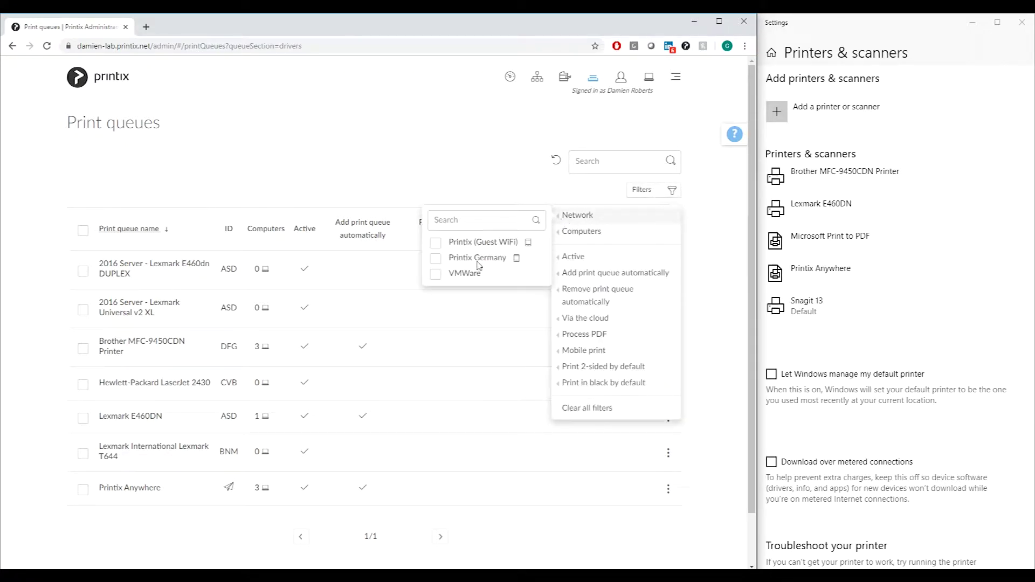
pyautogui.click(435, 258)
pyautogui.click(345, 191)
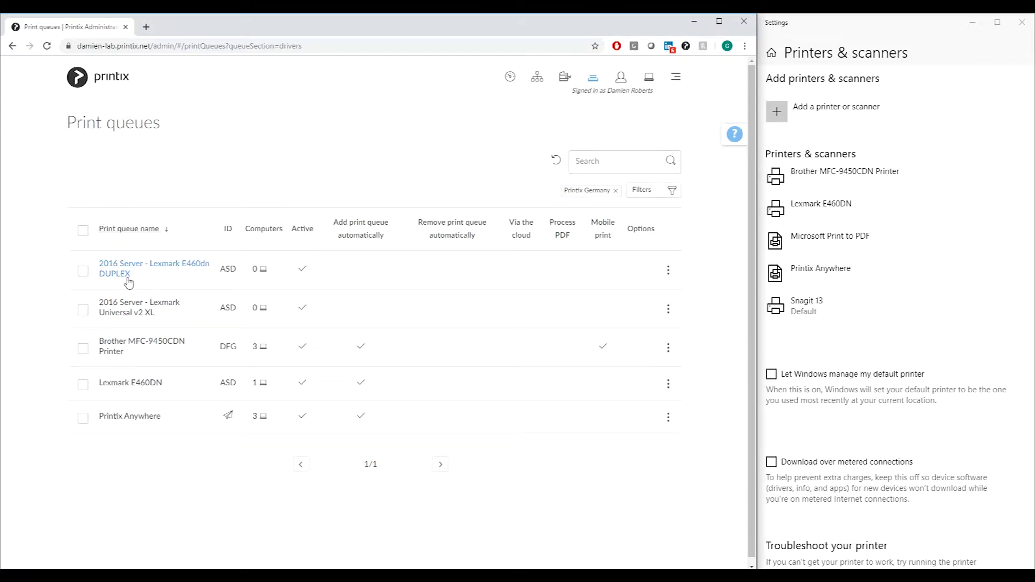
# Show the Lexmark E460DN queue's drivers (Universal v2 PS3 2.9.1.0), then bring up the Printix Client options.
pyautogui.click(142, 384)
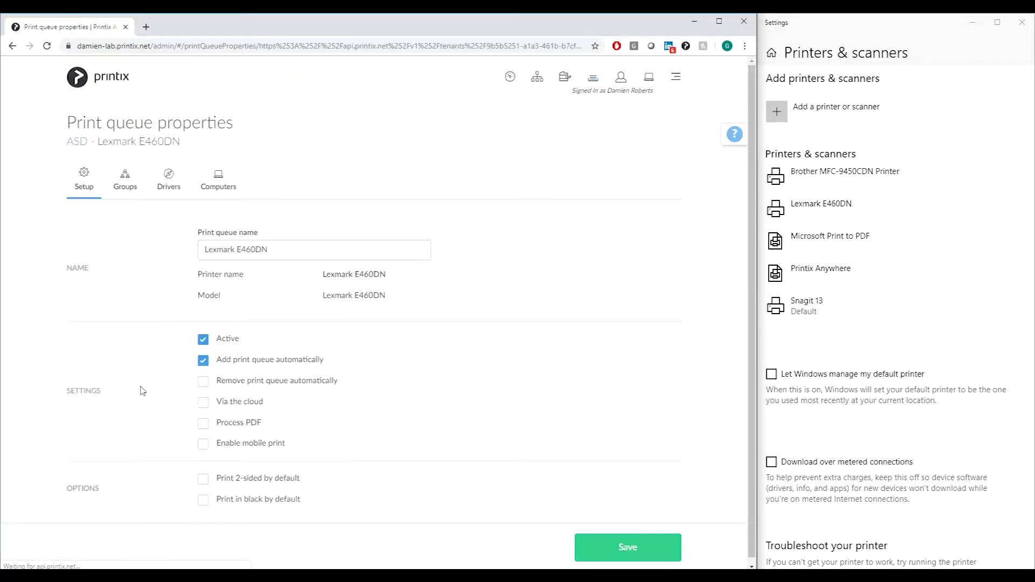
pyautogui.click(168, 186)
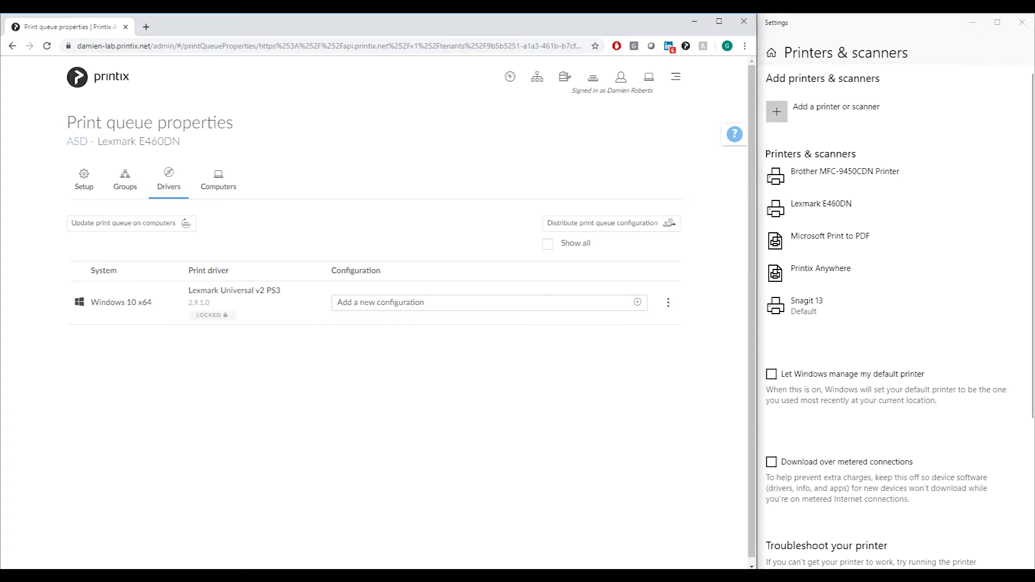
pyautogui.rightClick(885, 576)
pyautogui.click(800, 444)
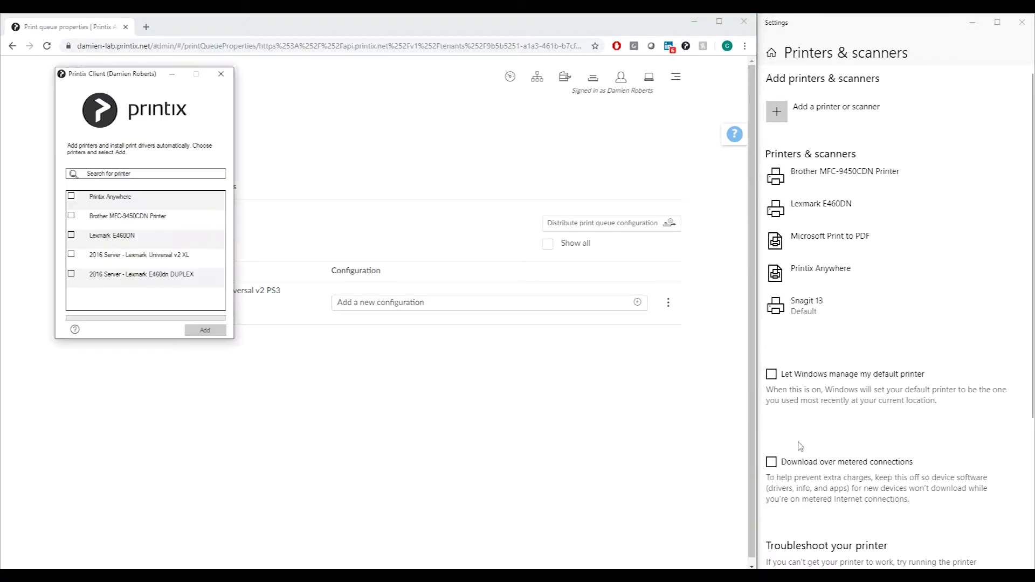
pyautogui.click(72, 236)
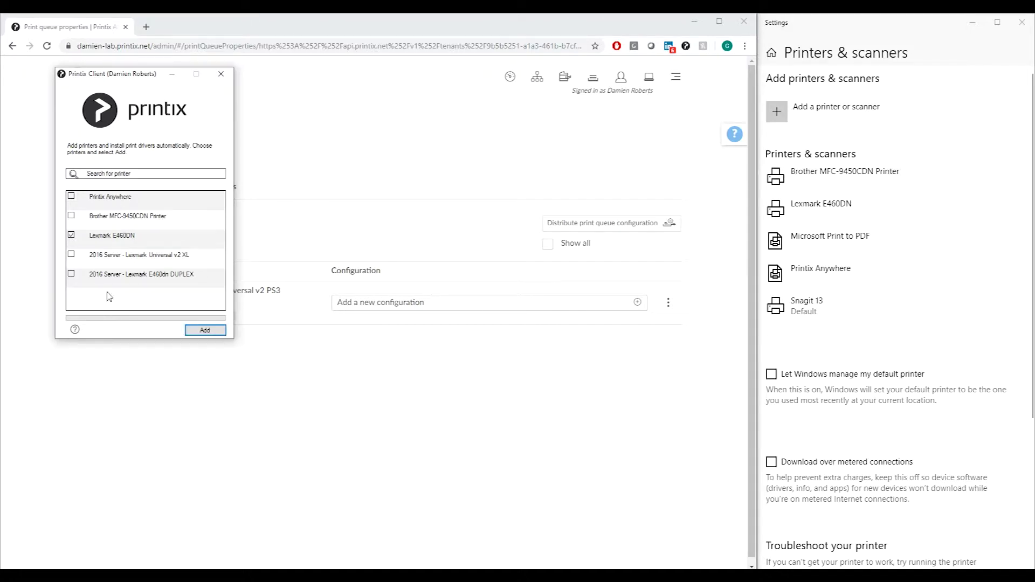
pyautogui.click(219, 78)
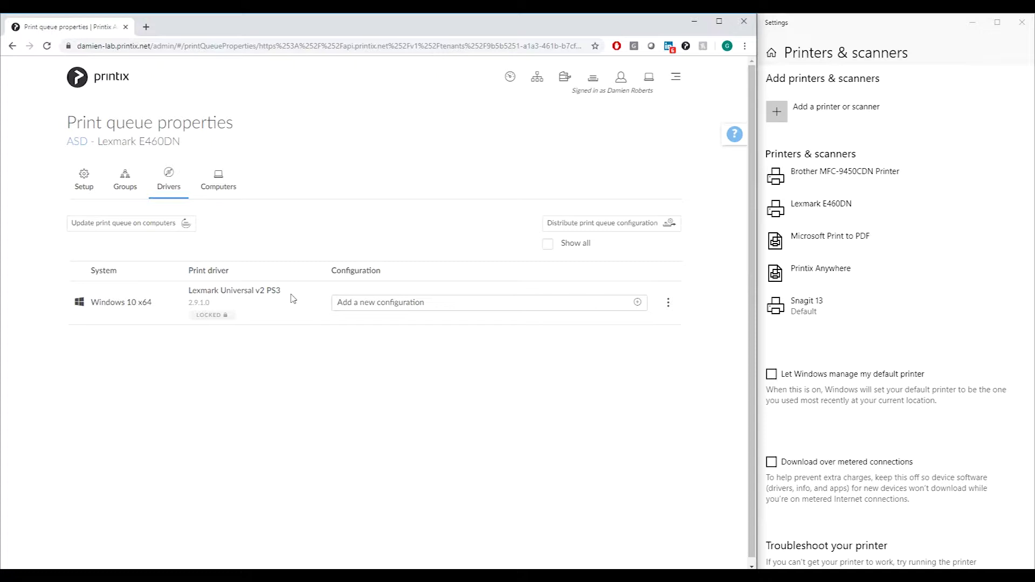
pyautogui.click(822, 208)
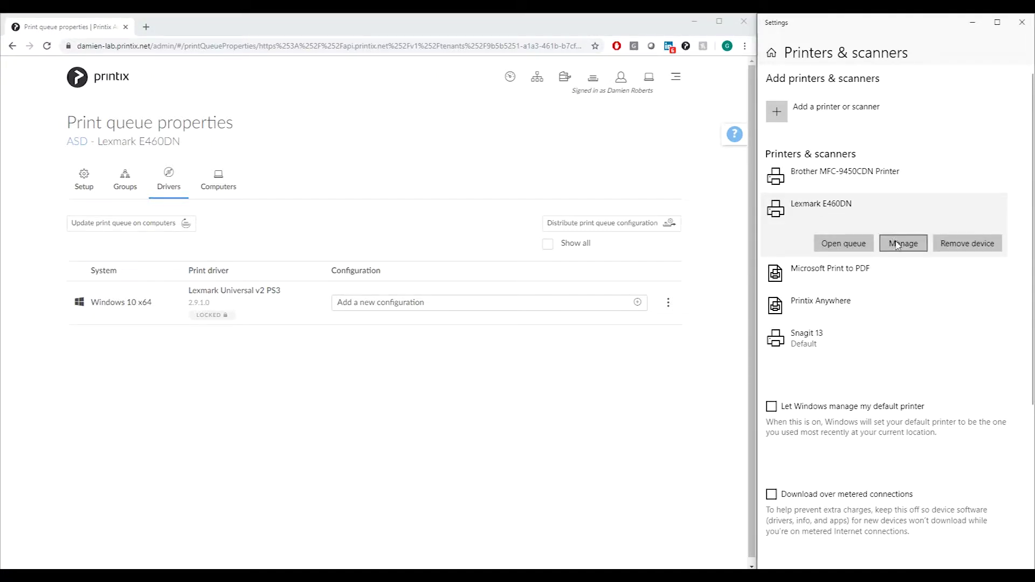
pyautogui.click(899, 243)
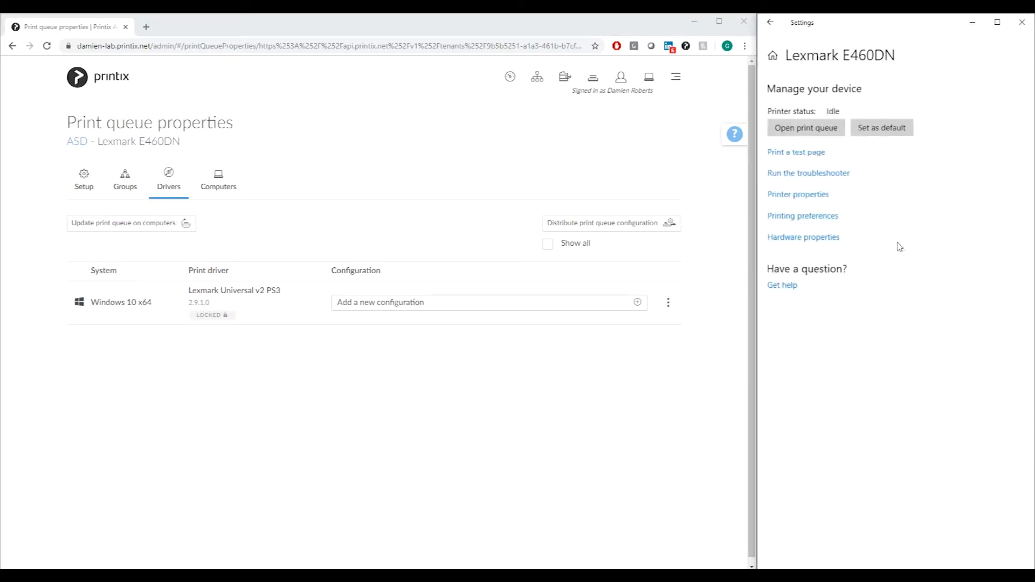
pyautogui.click(812, 203)
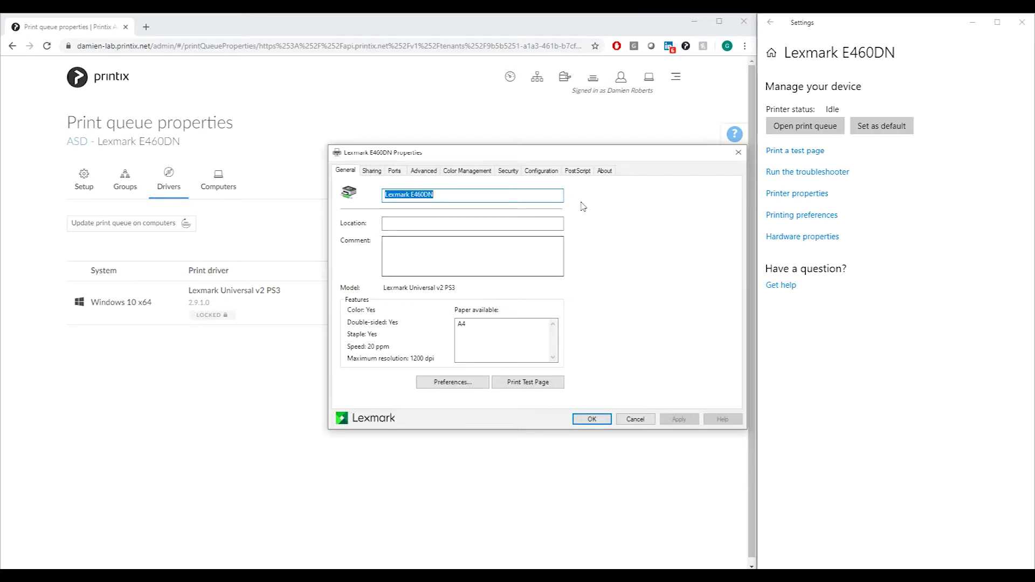
pyautogui.click(604, 171)
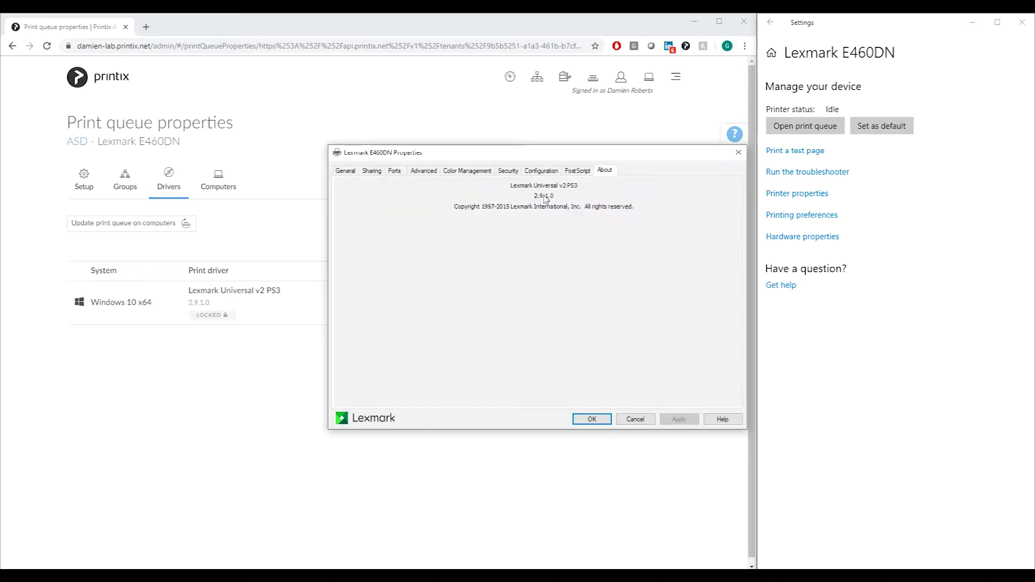
pyautogui.click(634, 419)
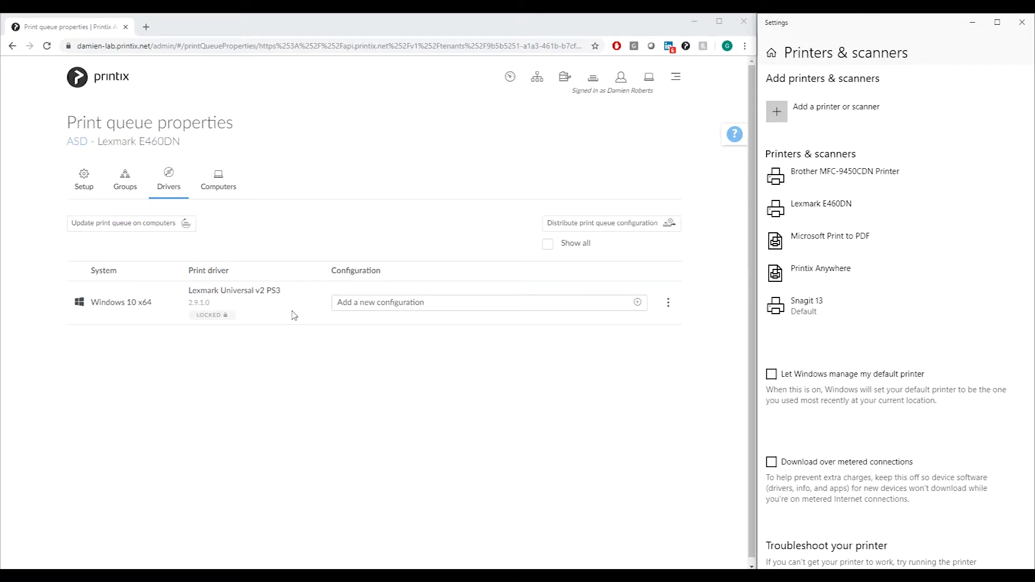
# Choose Change print driver from the Windows 10 x64 driver row's menu.
pyautogui.click(668, 304)
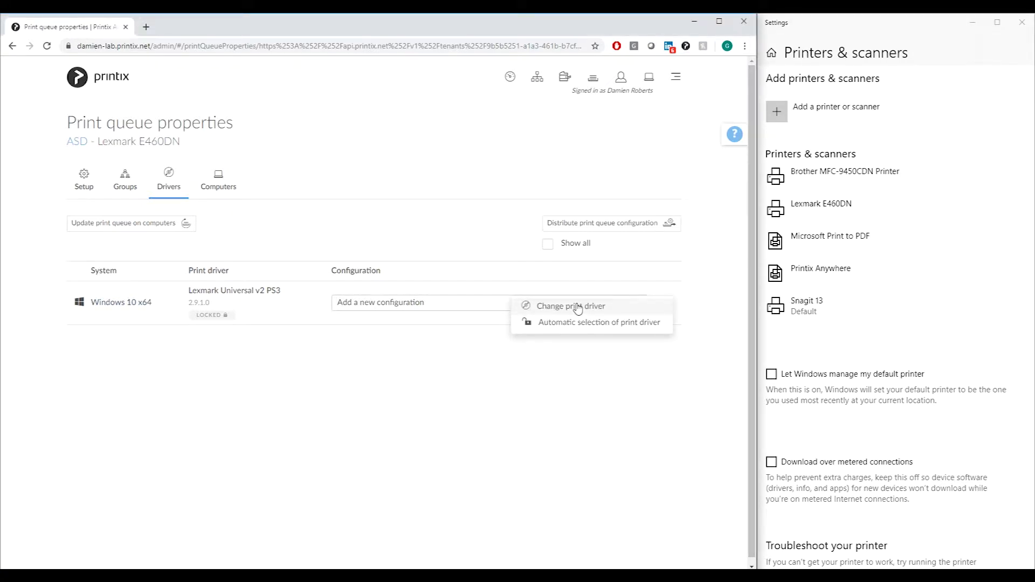
pyautogui.click(579, 306)
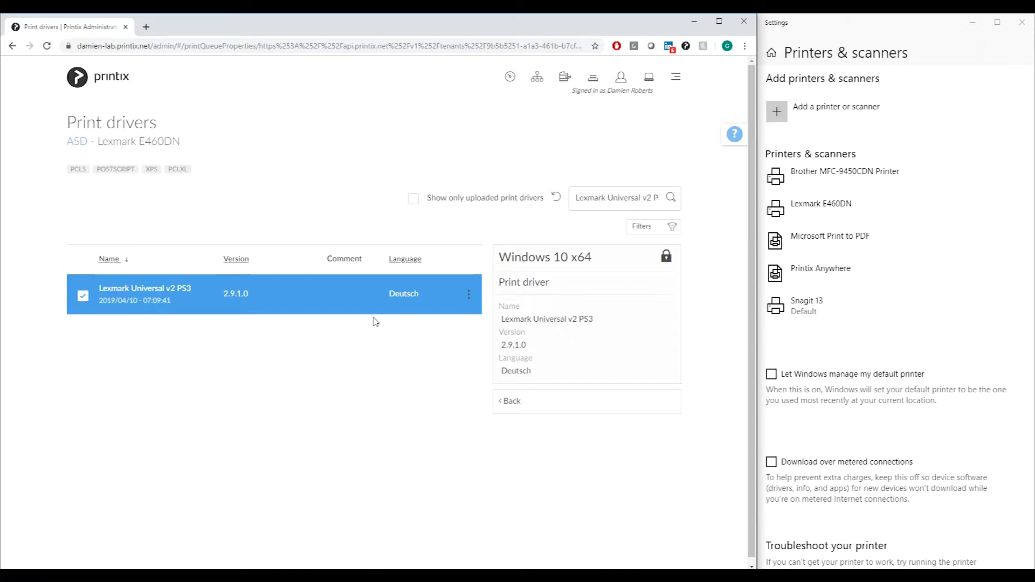
# Delete 'v2 PS3' so the driver search reads just 'Lexmark Universal'.
pyautogui.click(621, 198)
pyautogui.moveTo(643, 198); pyautogui.dragTo(670, 203)
pyautogui.press('BackSpace')
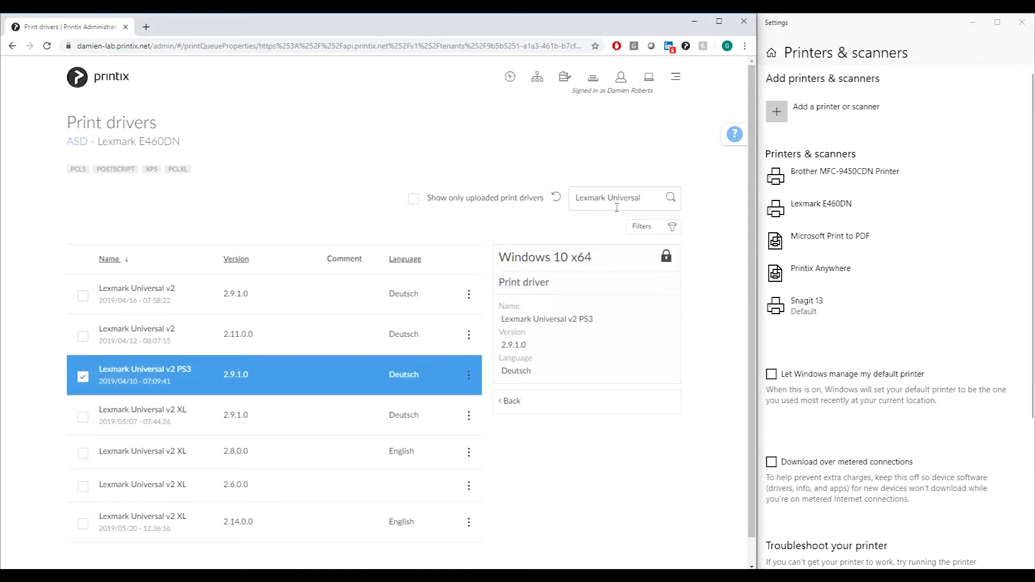
# Compare the upload dates of the listed Lexmark Universal drivers, including the PS3 driver.
pyautogui.scroll(-1, 143, 302)
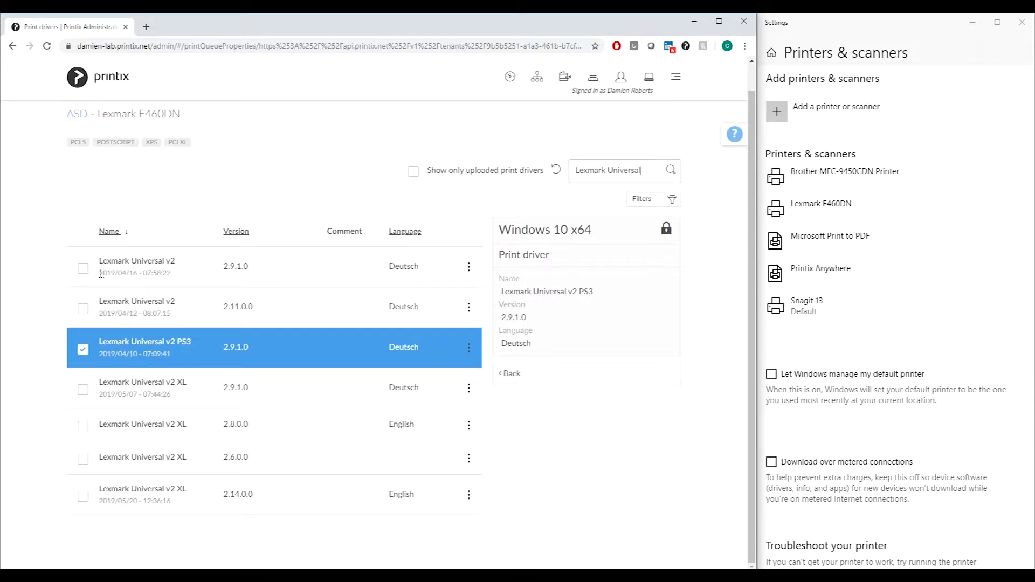
pyautogui.moveTo(100, 273); pyautogui.dragTo(173, 275)
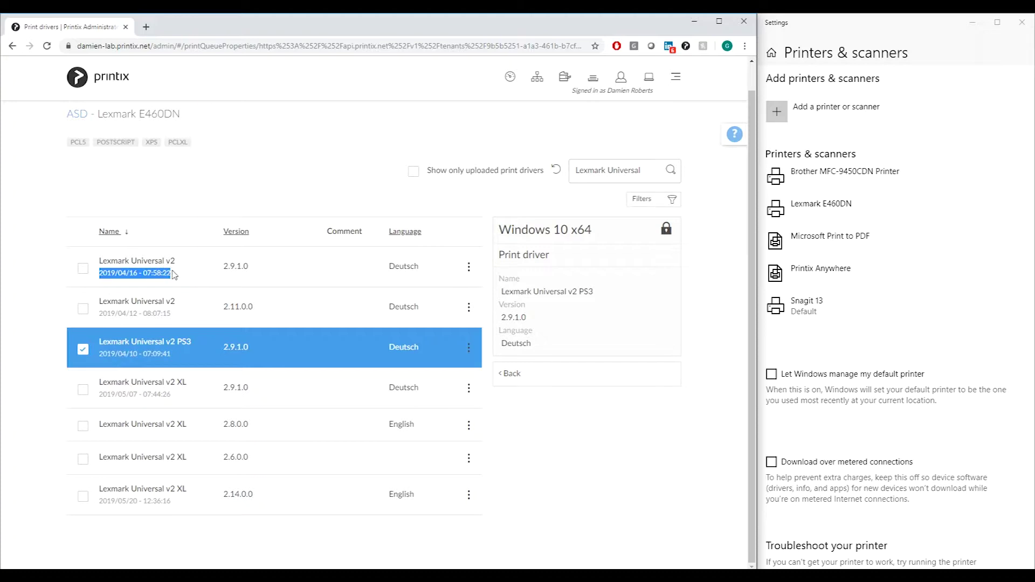
pyautogui.moveTo(99, 314); pyautogui.dragTo(176, 315)
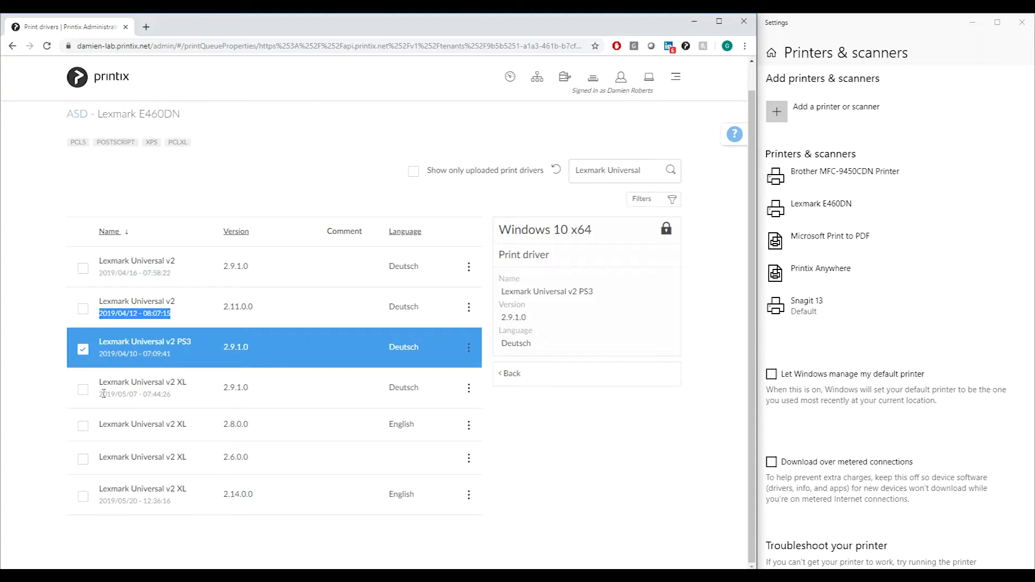
pyautogui.click(102, 355)
pyautogui.moveTo(100, 354); pyautogui.dragTo(171, 354)
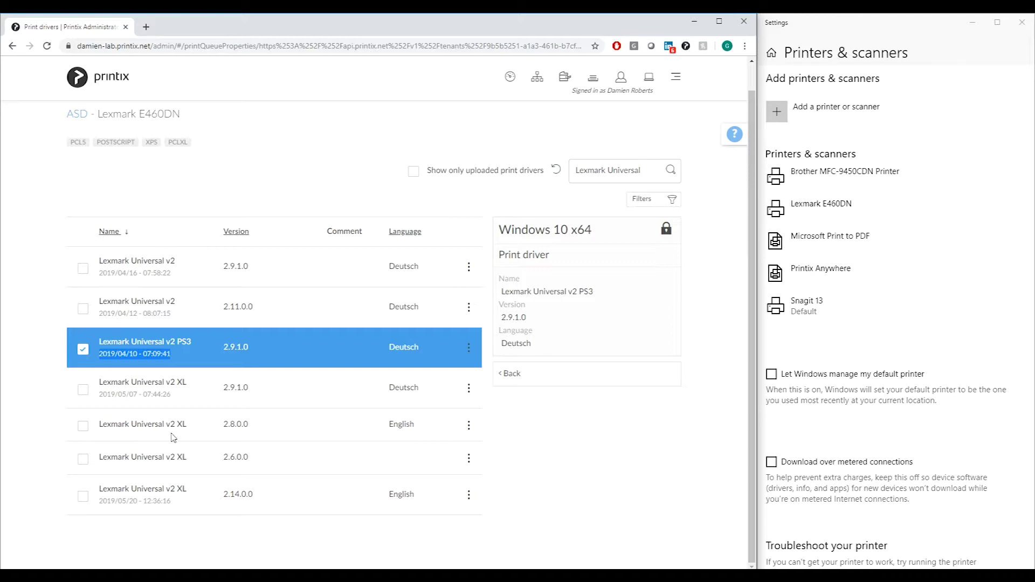
# Replace the driver with Lexmark Universal v2 XL 2.8.0.0 (English) and return to the queue properties.
pyautogui.click(85, 429)
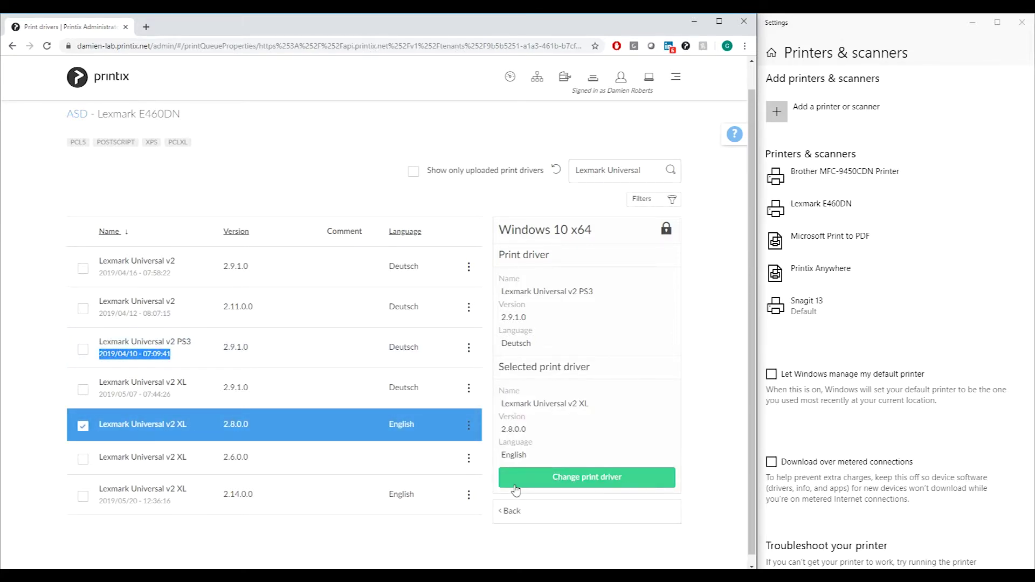
pyautogui.click(592, 482)
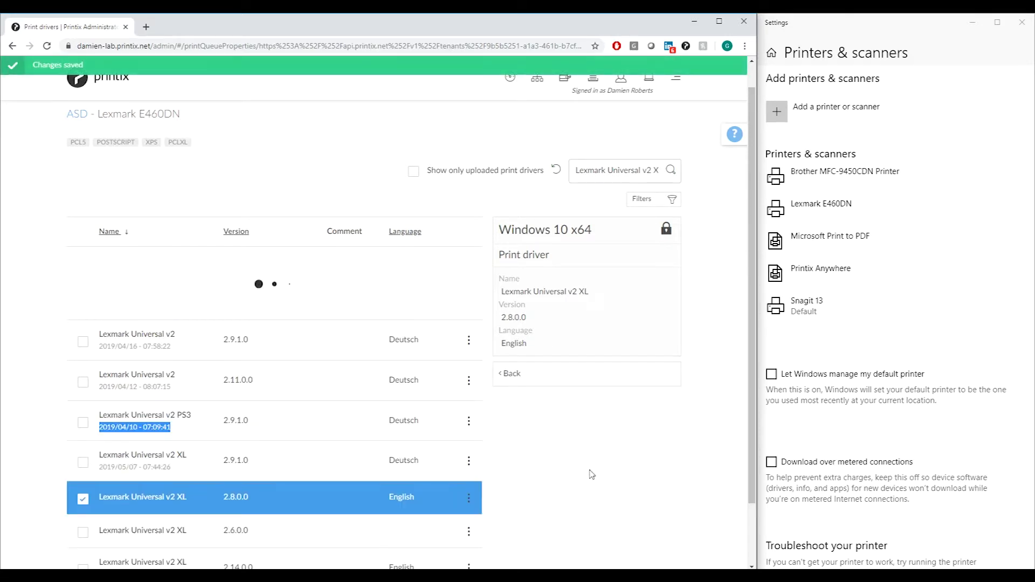
pyautogui.click(538, 399)
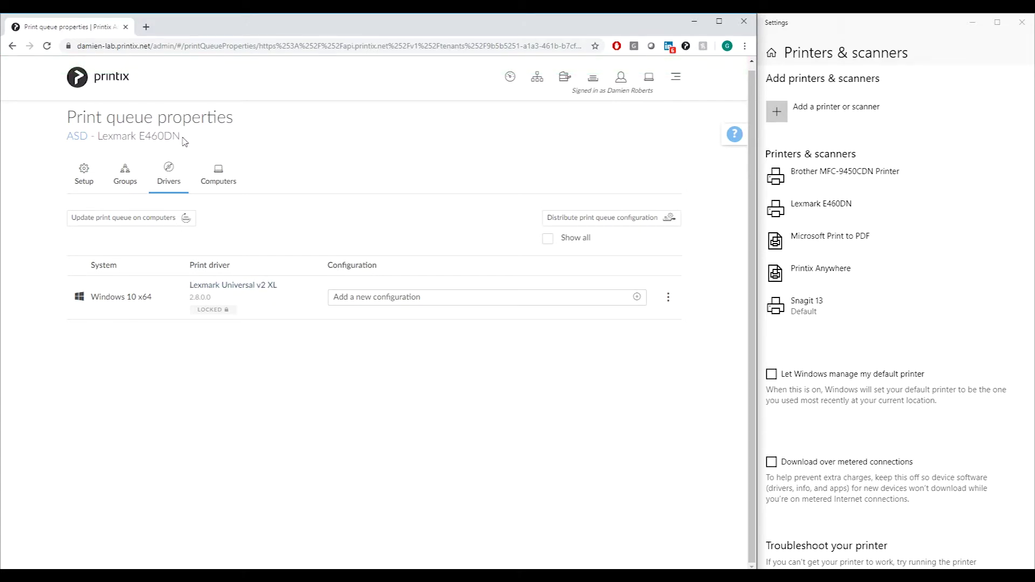
# Point out the printer name Lexmark E460DN, then choose Update print queue on computers.
pyautogui.moveTo(182, 138); pyautogui.dragTo(95, 139)
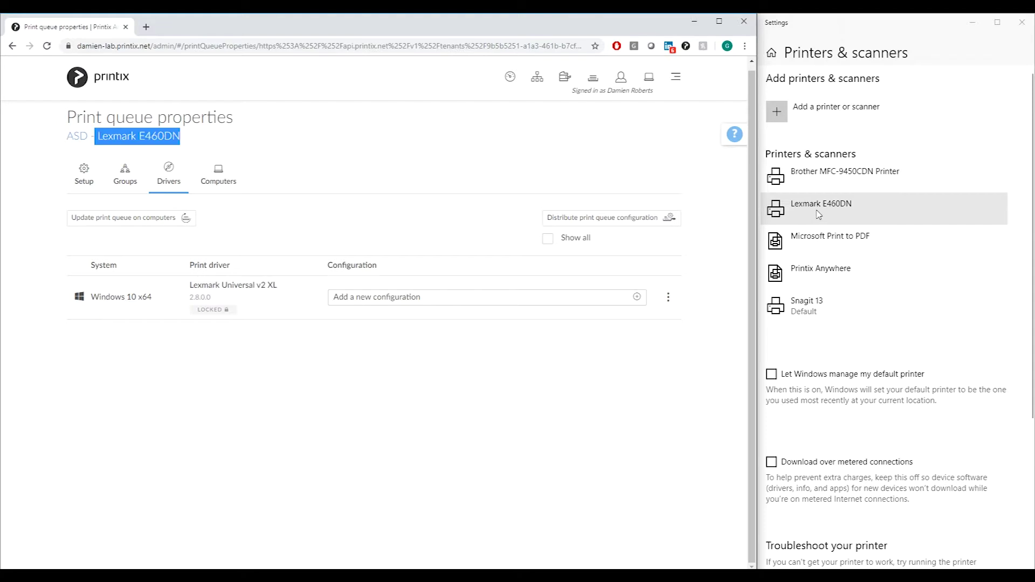
pyautogui.click(367, 358)
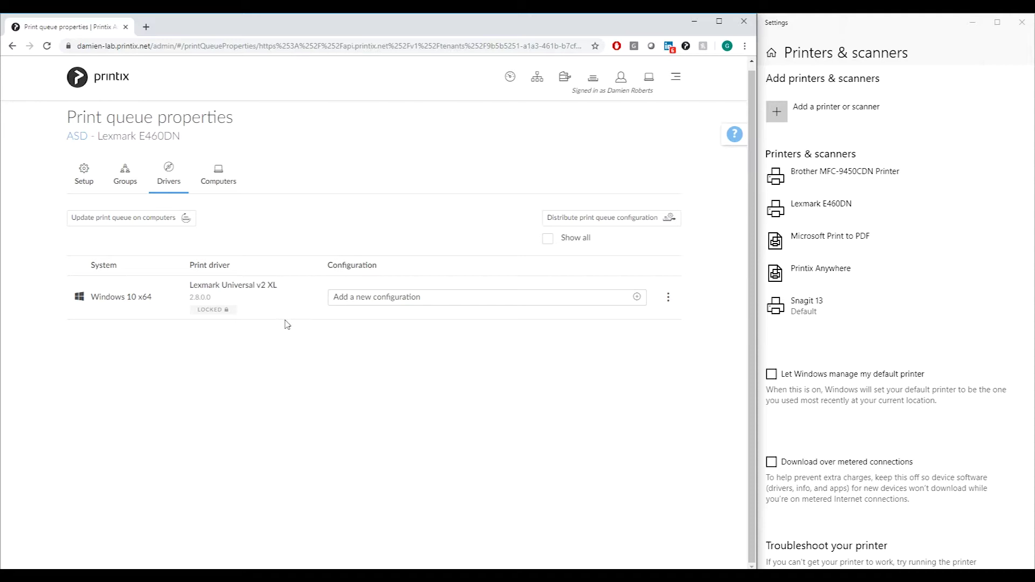
pyautogui.click(135, 218)
# Confirm the queue update, then list the queue's drivers for every Windows version.
pyautogui.click(487, 129)
pyautogui.click(548, 239)
pyautogui.scroll(-2, 396, 294)
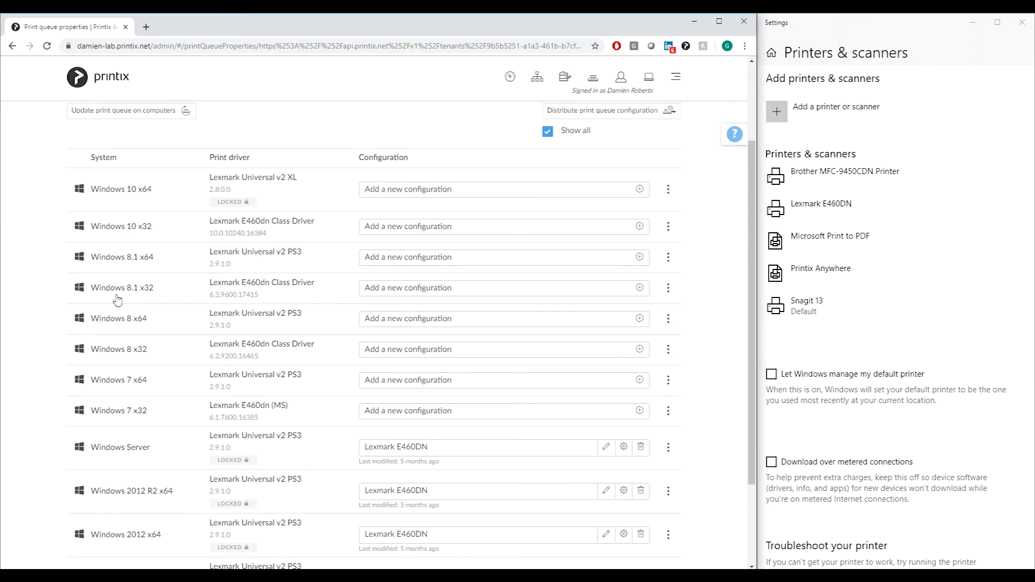
pyautogui.scroll(-2, 123, 481)
pyautogui.scroll(-1, 124, 480)
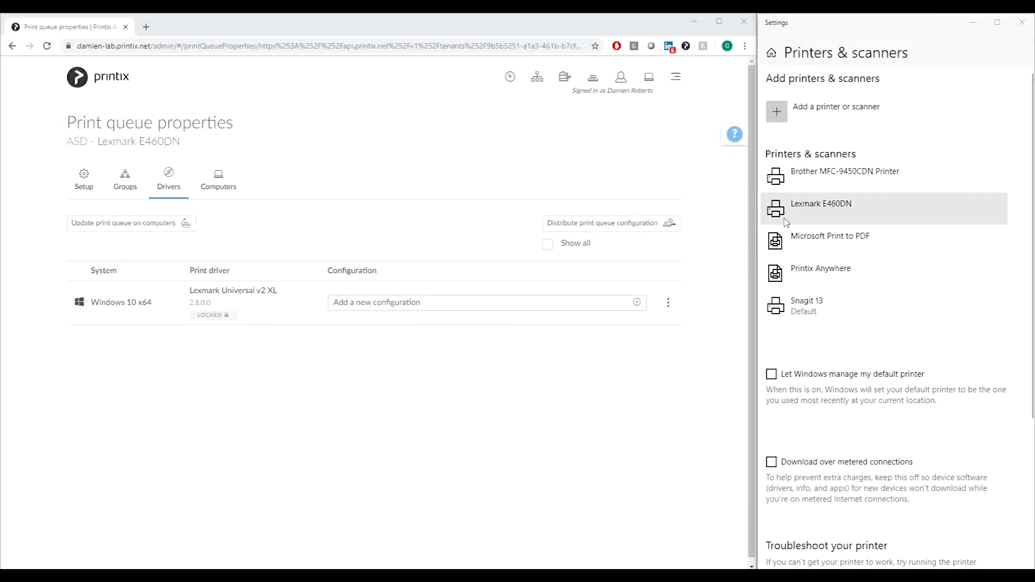
# Open the Lexmark E460DN printer properties and check the About tab shows Universal v2 XL 2.8.0.0.
pyautogui.click(807, 210)
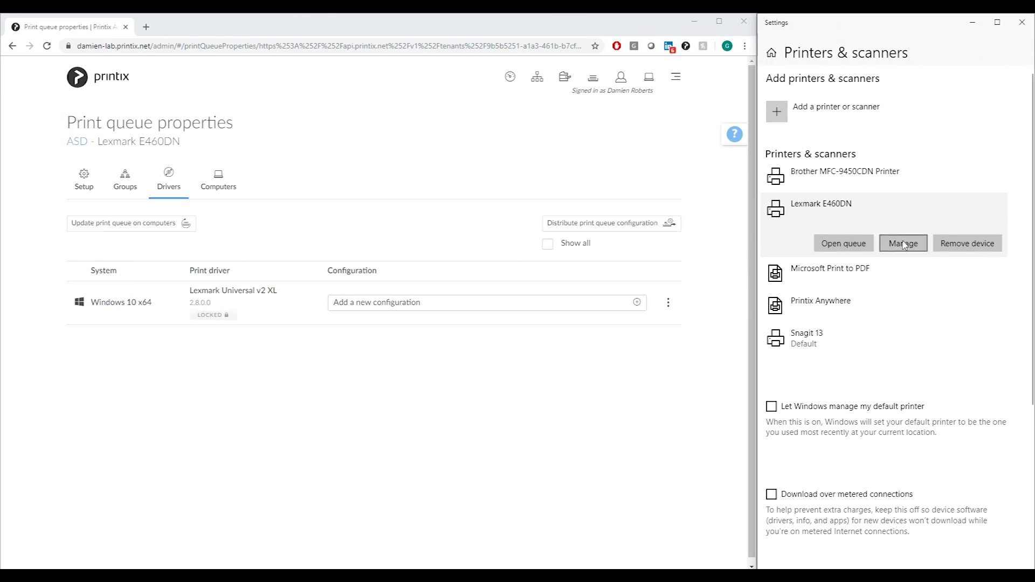
pyautogui.click(903, 241)
pyautogui.click(802, 194)
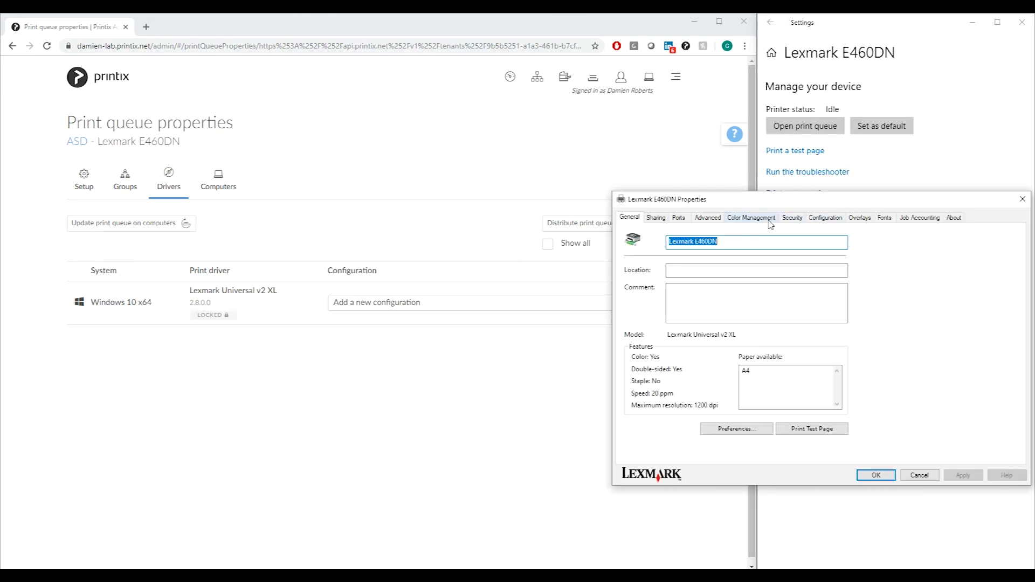
pyautogui.moveTo(768, 204); pyautogui.dragTo(473, 146)
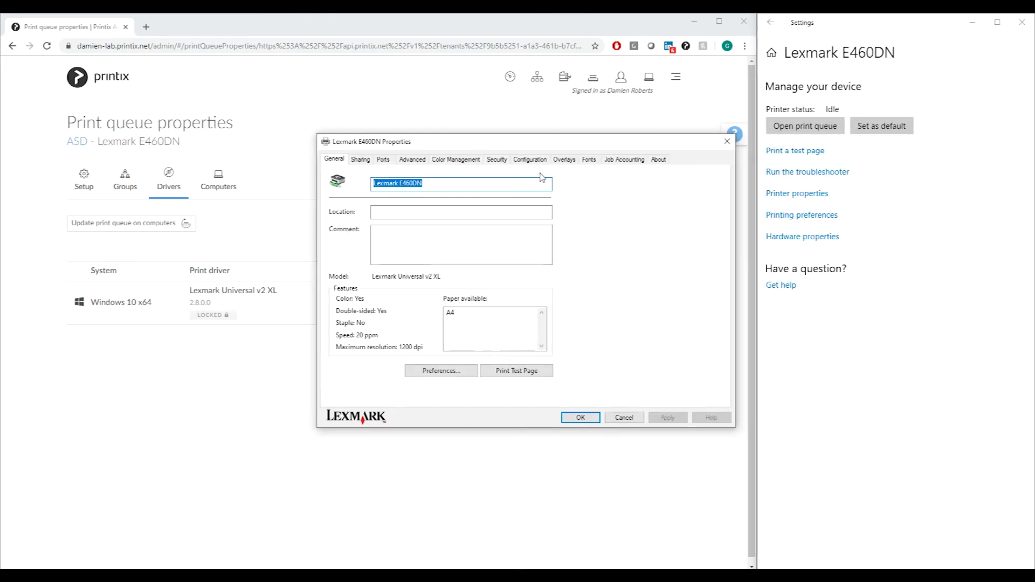
pyautogui.click(659, 159)
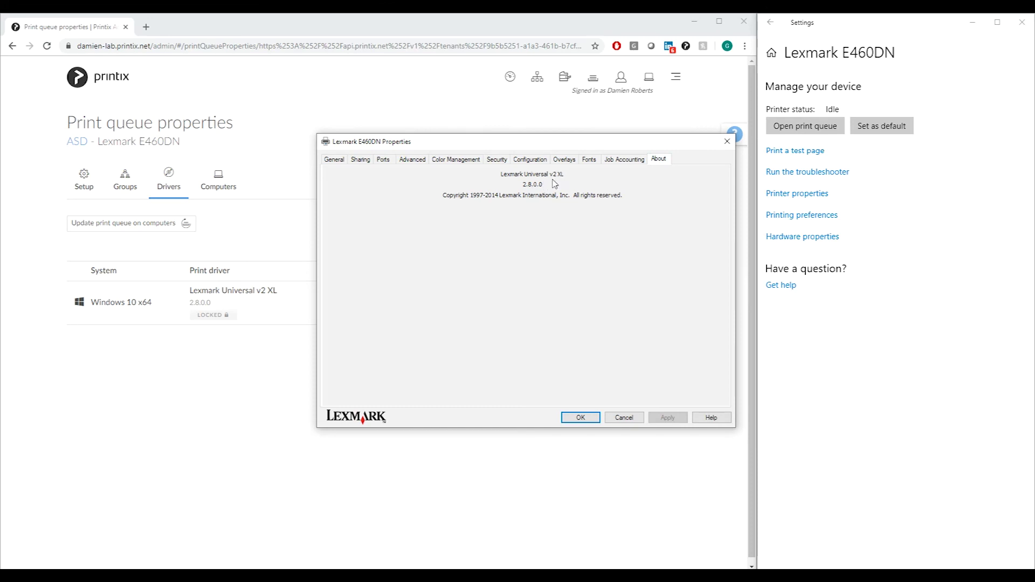